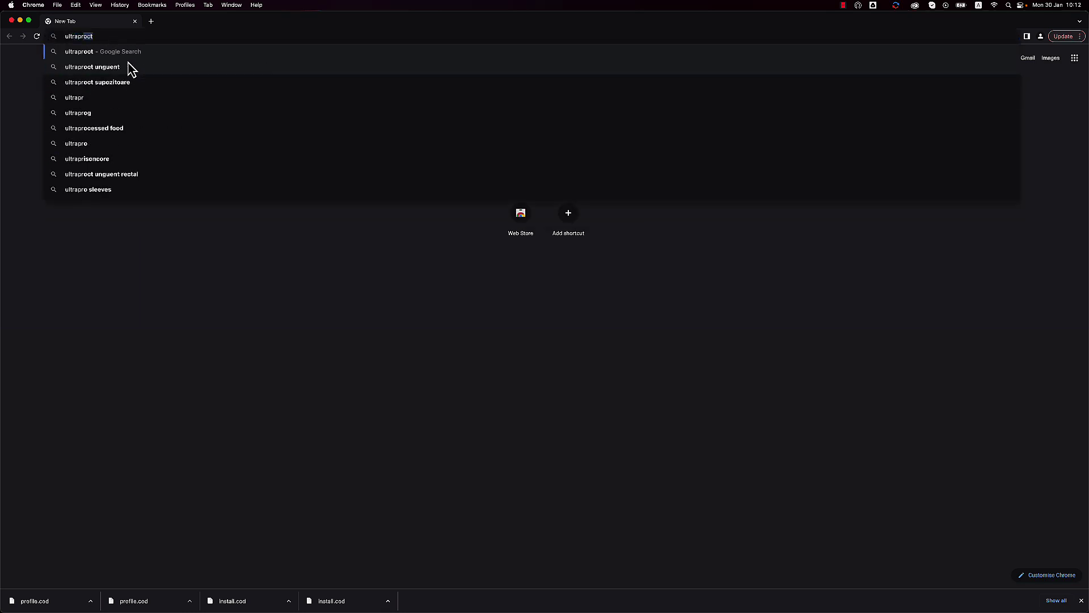
- Open ultraproffie.com and choose the SD card connection mode
type("ie.com")
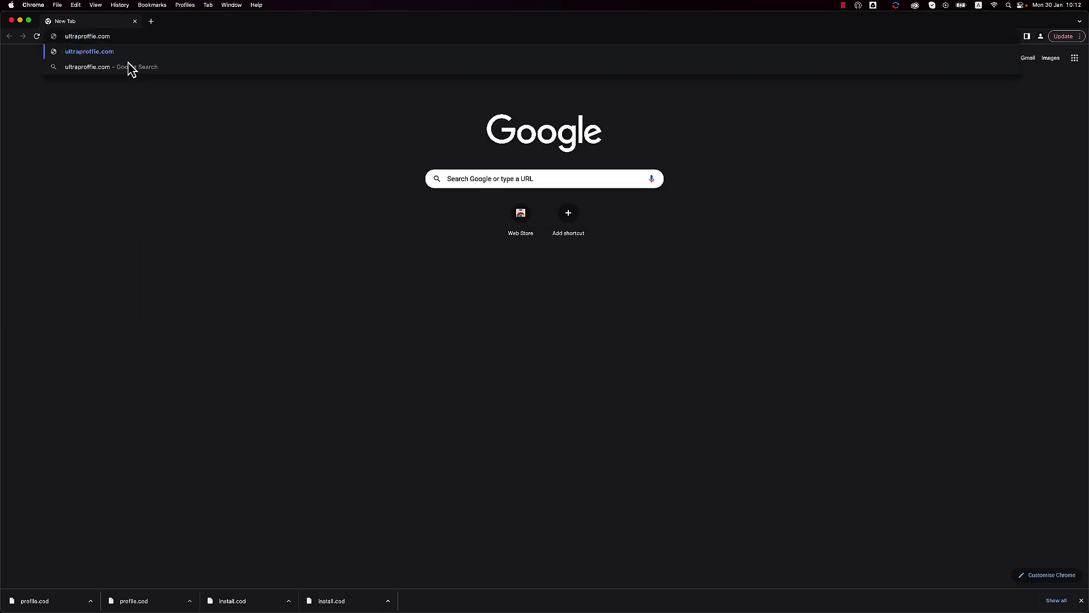
key("Return")
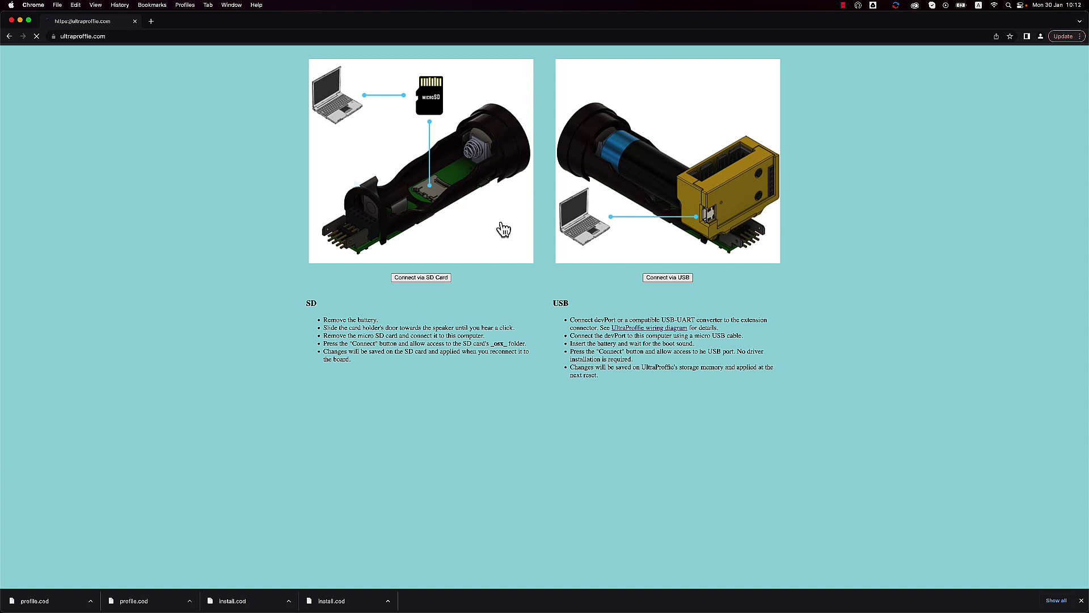
left_click(468, 224)
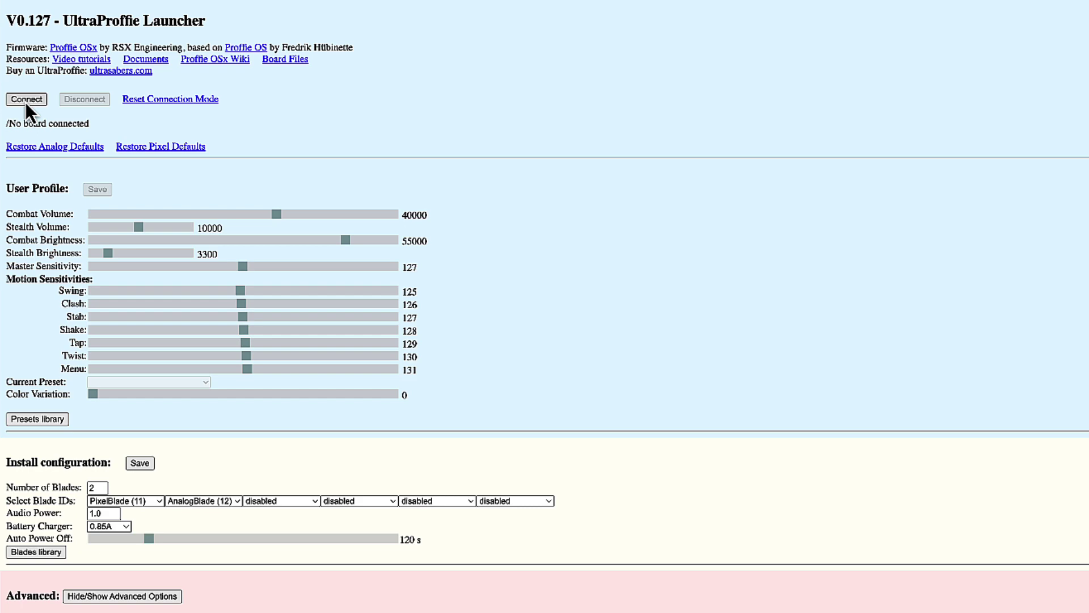
- Connect to the _osx_ folder on the ULTRA SD card and allow the site to edit its files
left_click(25, 100)
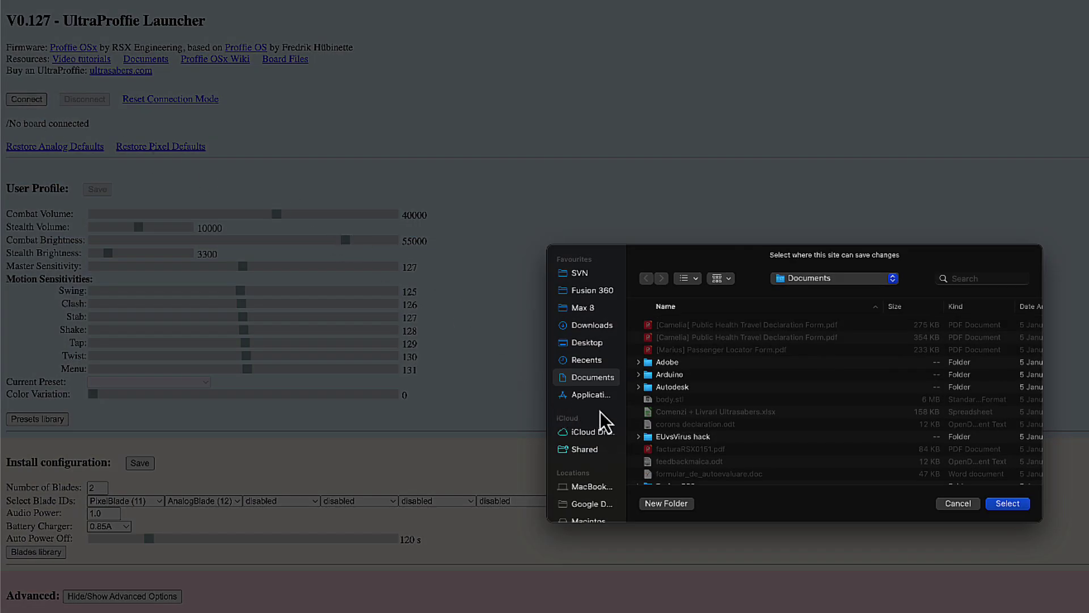
scroll(600, 410, "down", 3)
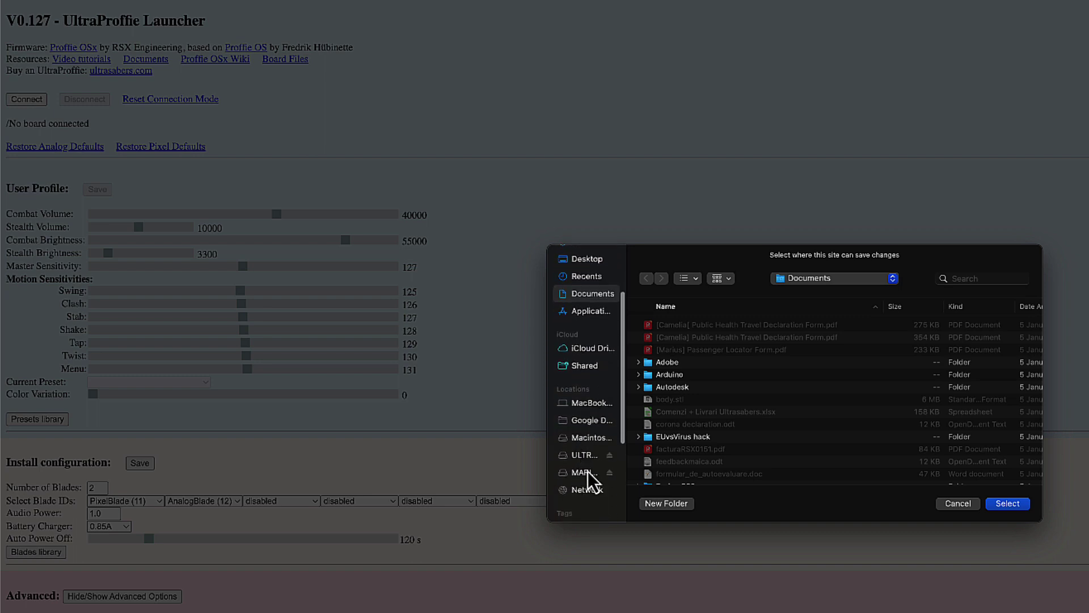
left_click(588, 460)
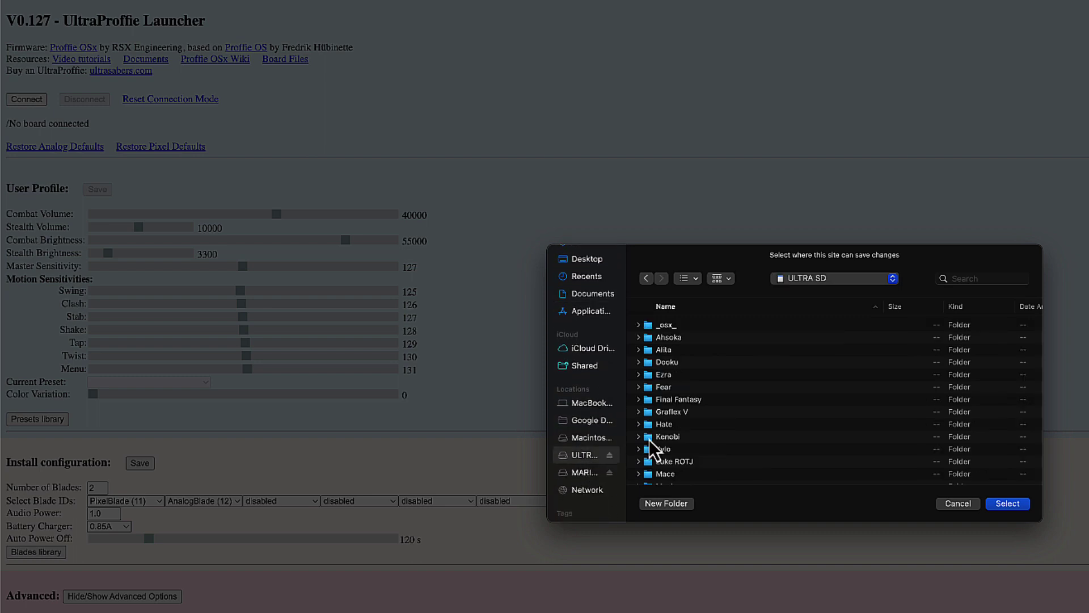
left_click(687, 326)
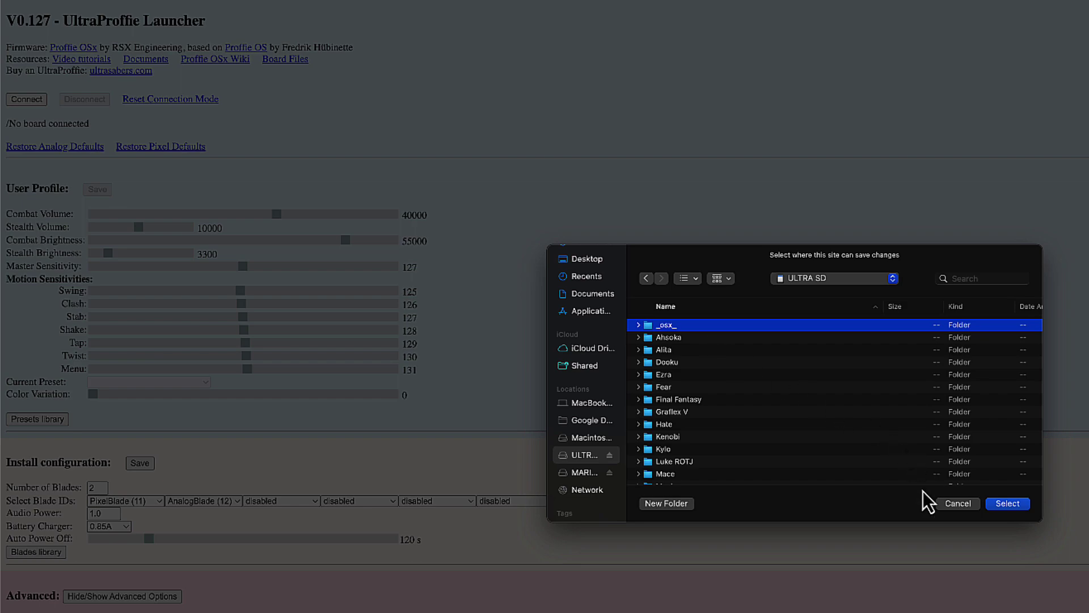
left_click(1005, 506)
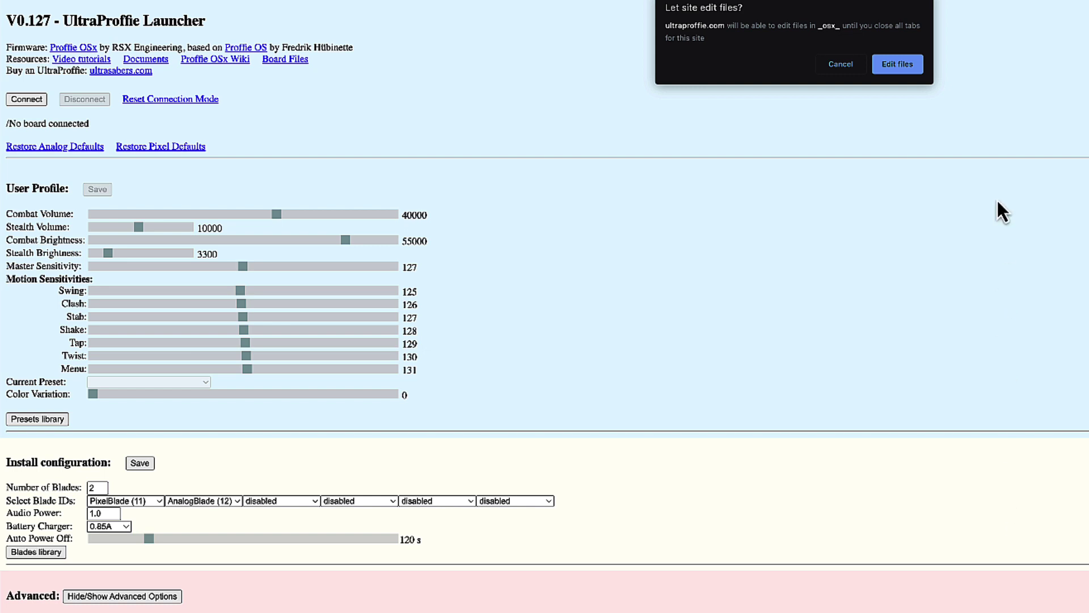
left_click(900, 69)
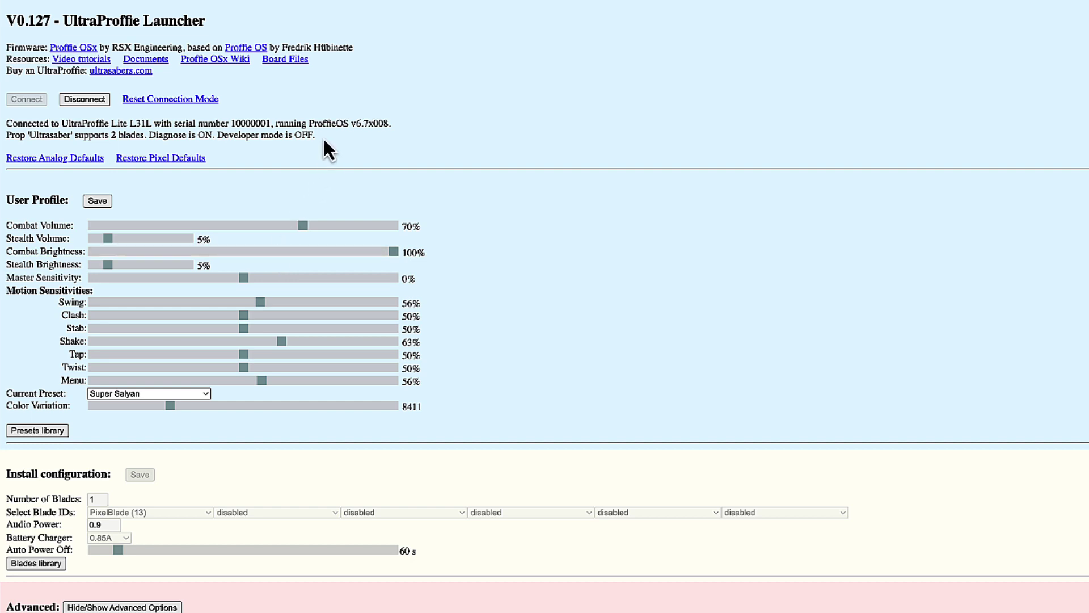
- Review the connected board's status text and the User Profile and Install configuration sections
left_click_drag(315, 135, 44, 124)
left_click(264, 156)
left_click_drag(66, 201, 3, 207)
left_click(53, 221)
left_click_drag(109, 474, 3, 480)
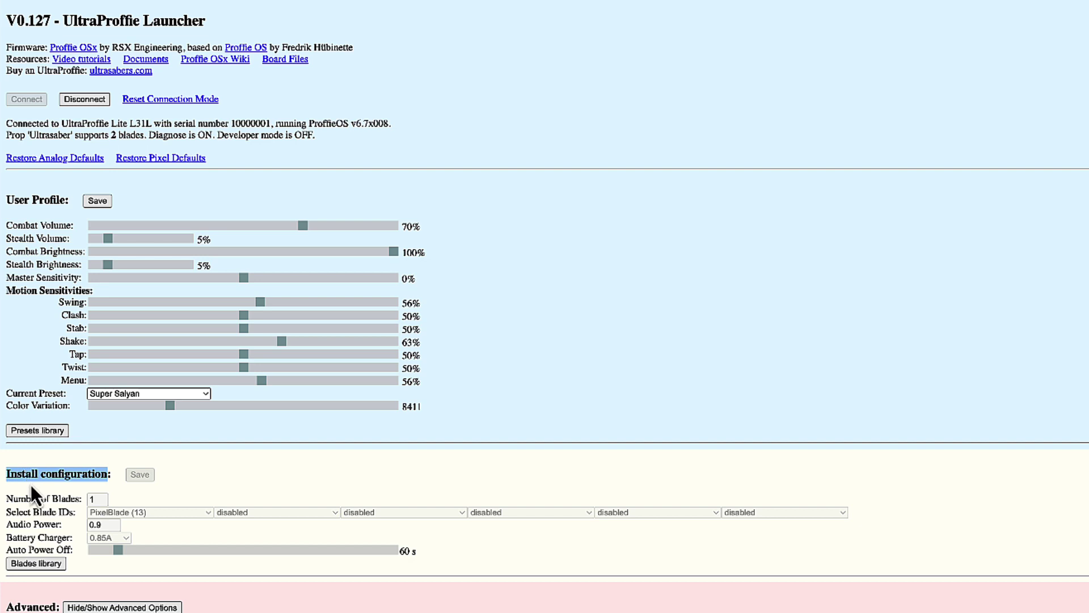
left_click(31, 484)
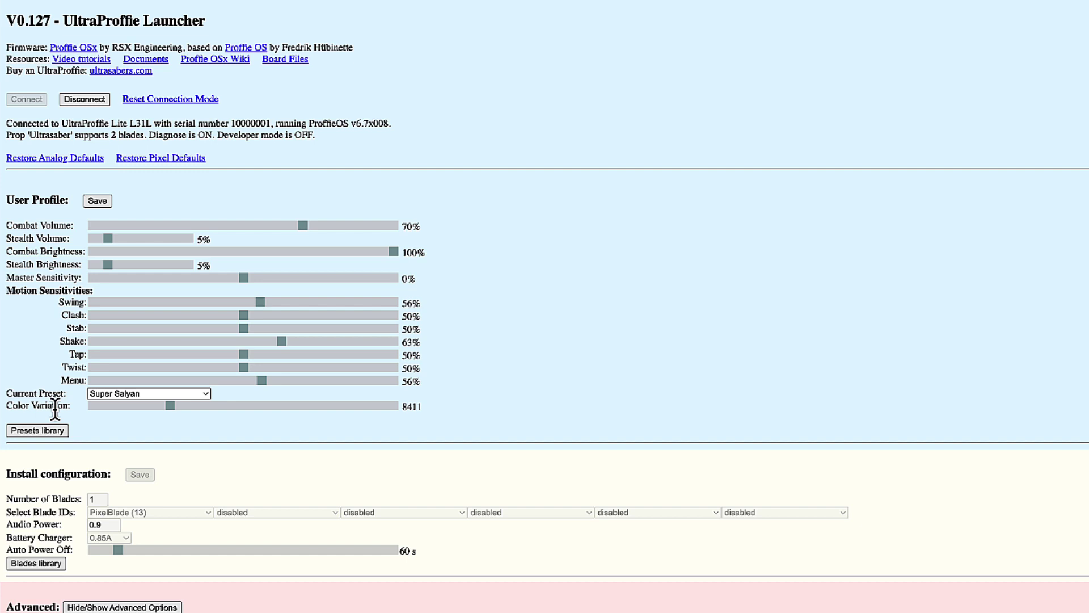
- Set the current preset to Power Rangers and take a brief look at the Presets library
left_click(120, 393)
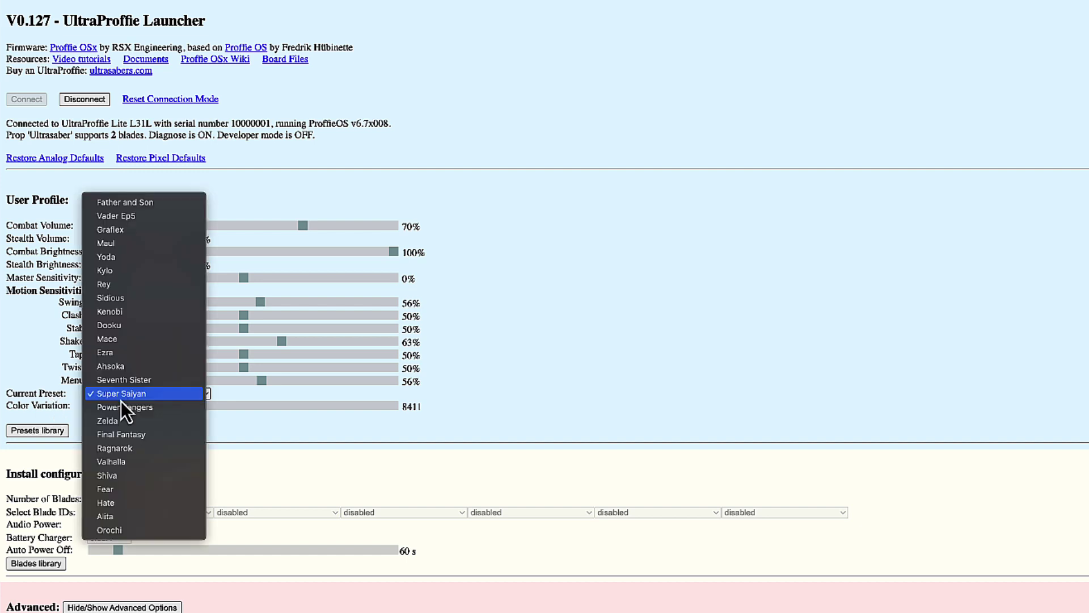
left_click(118, 408)
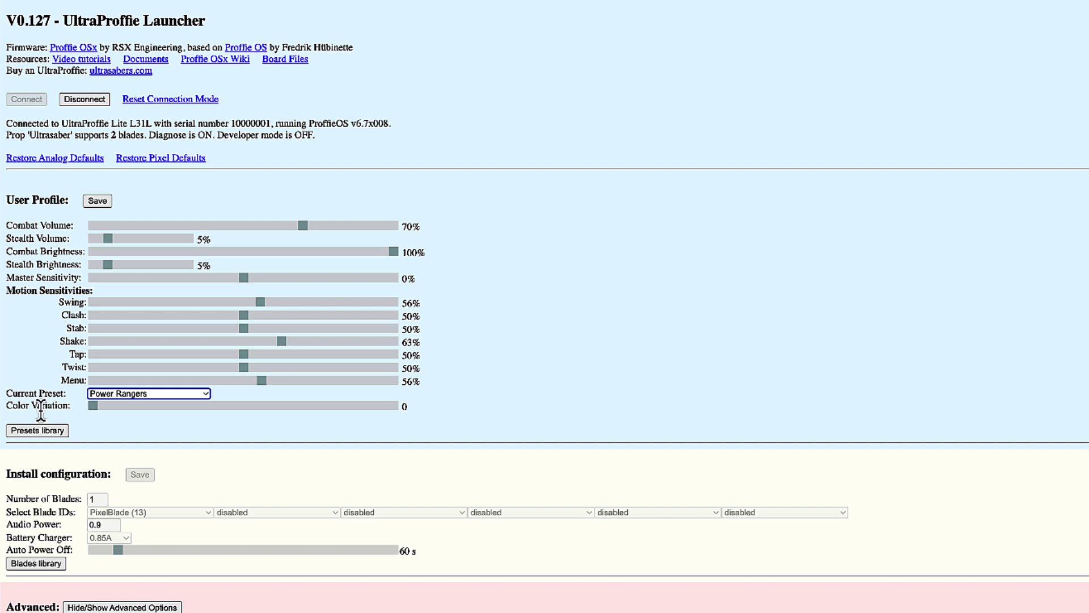
left_click(43, 430)
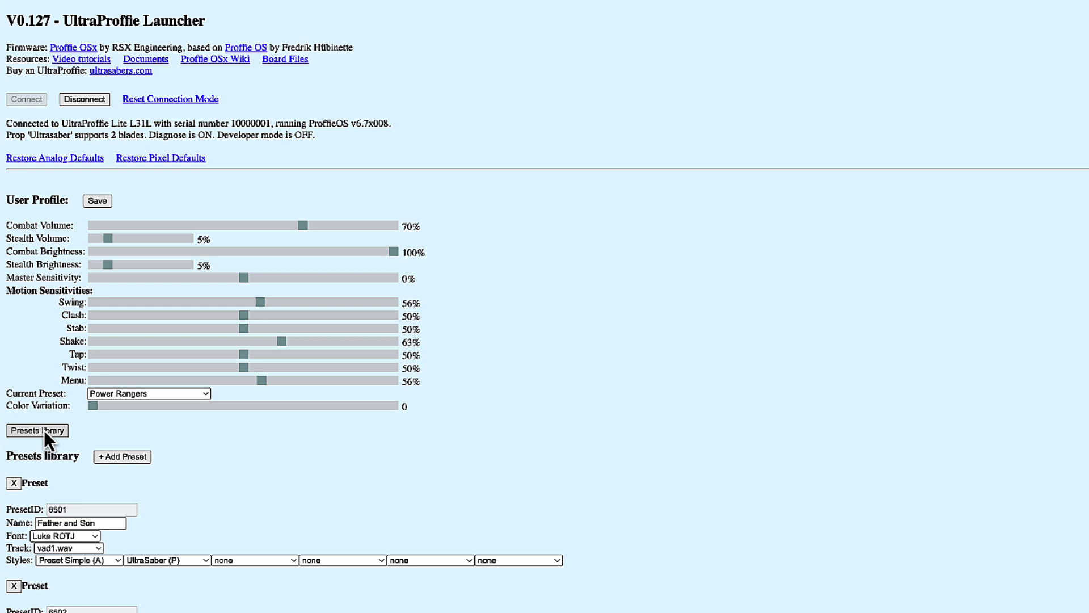
left_click(43, 430)
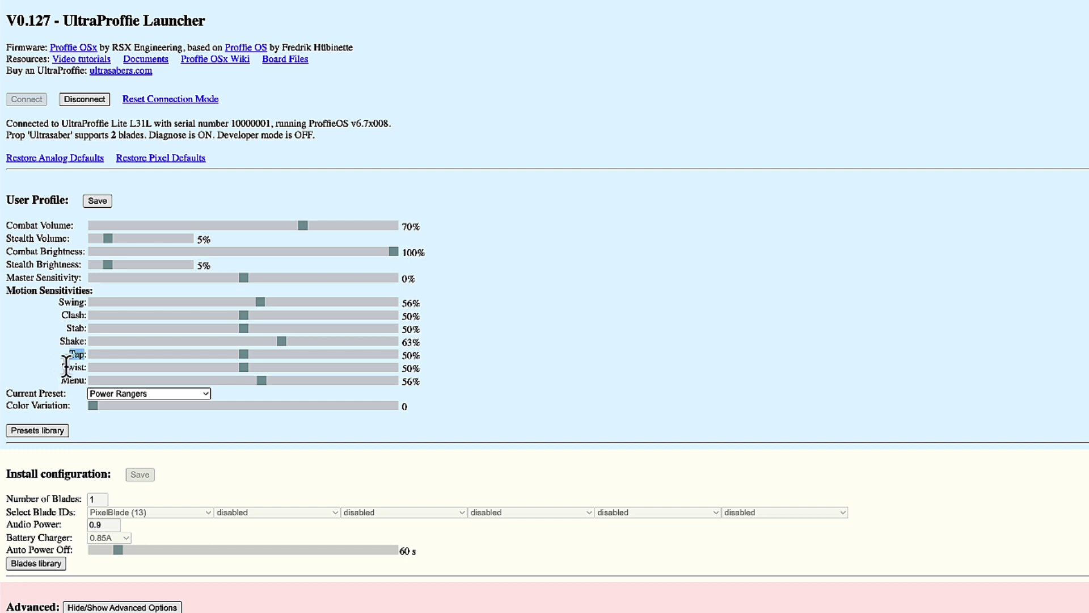
- Set the Swing motion sensitivity to 100% and Clash to 0%, and save the user profile
double_click(68, 367)
double_click(73, 380)
left_click(34, 361)
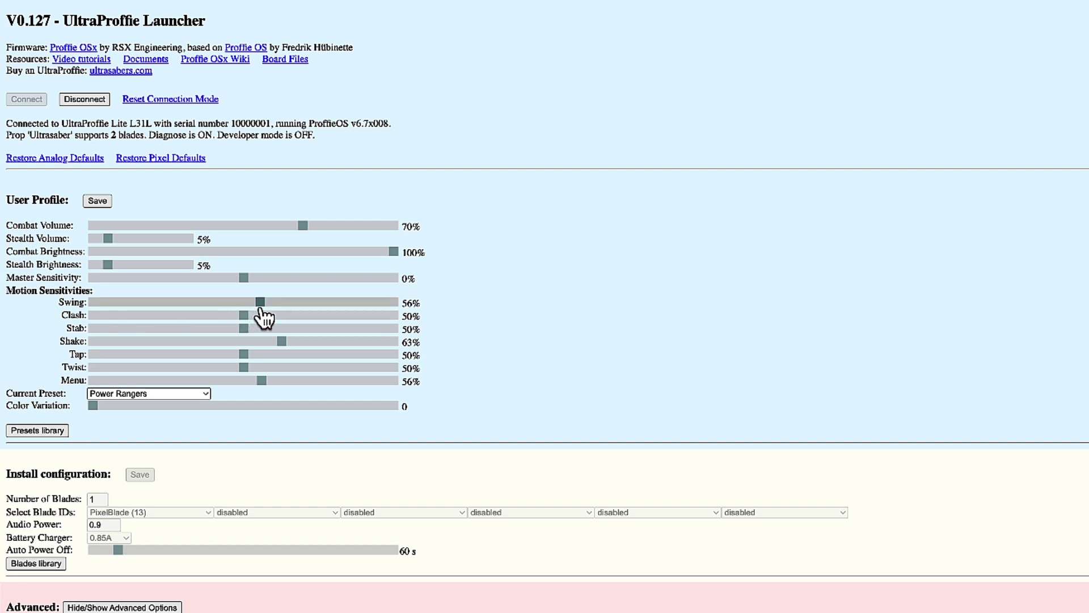
left_click_drag(260, 305, 450, 318)
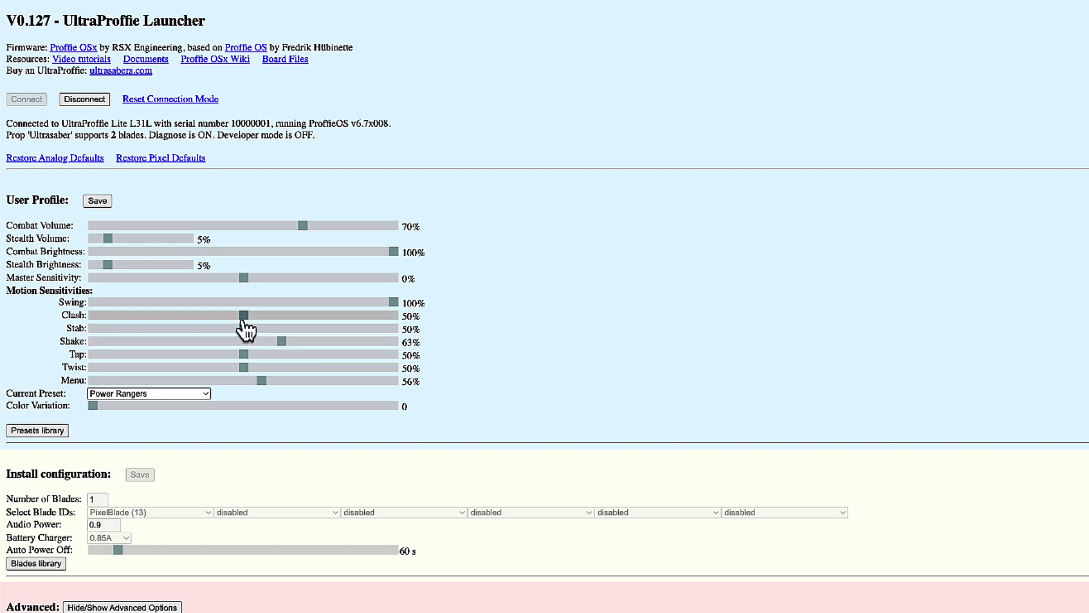
left_click_drag(244, 319, 65, 315)
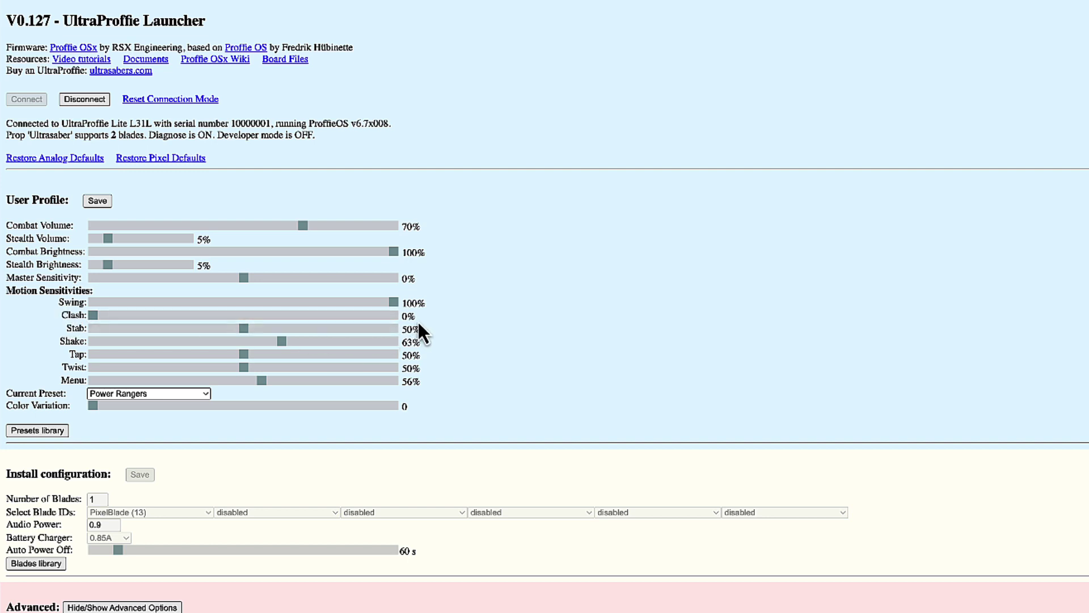
left_click(98, 202)
- Switch from the SD card to a USB connection with the board, using the CP2102N USB to UART Bridge Controller port
left_click(84, 99)
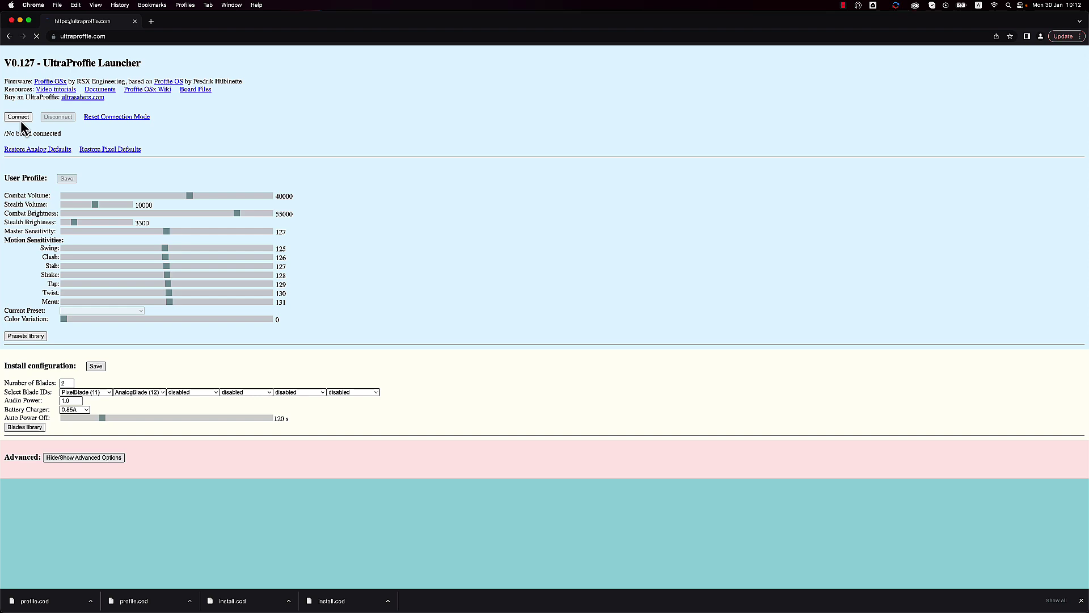
left_click(135, 119)
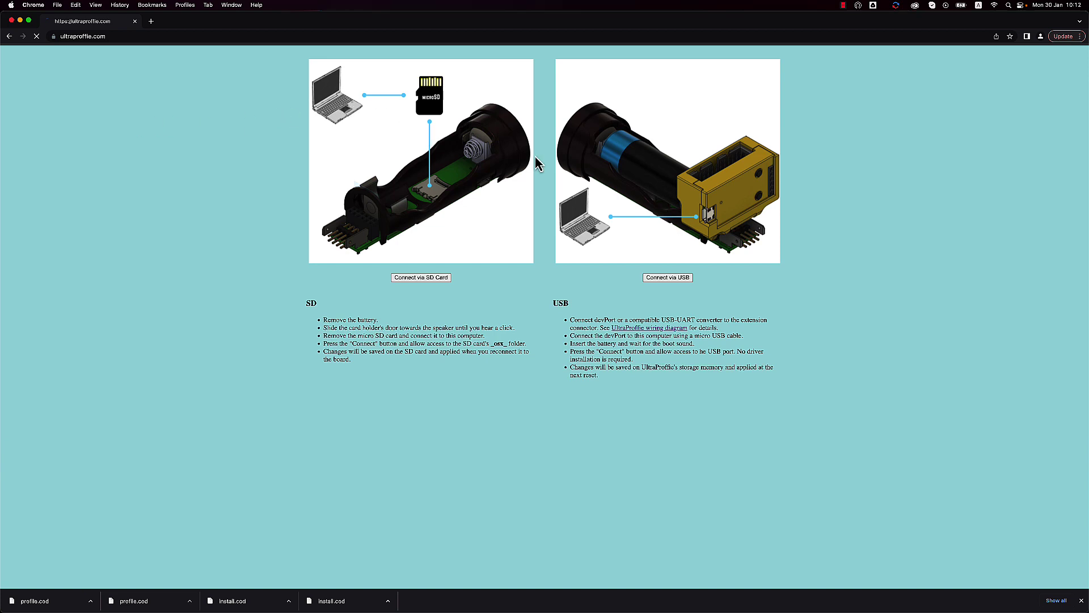
left_click(631, 160)
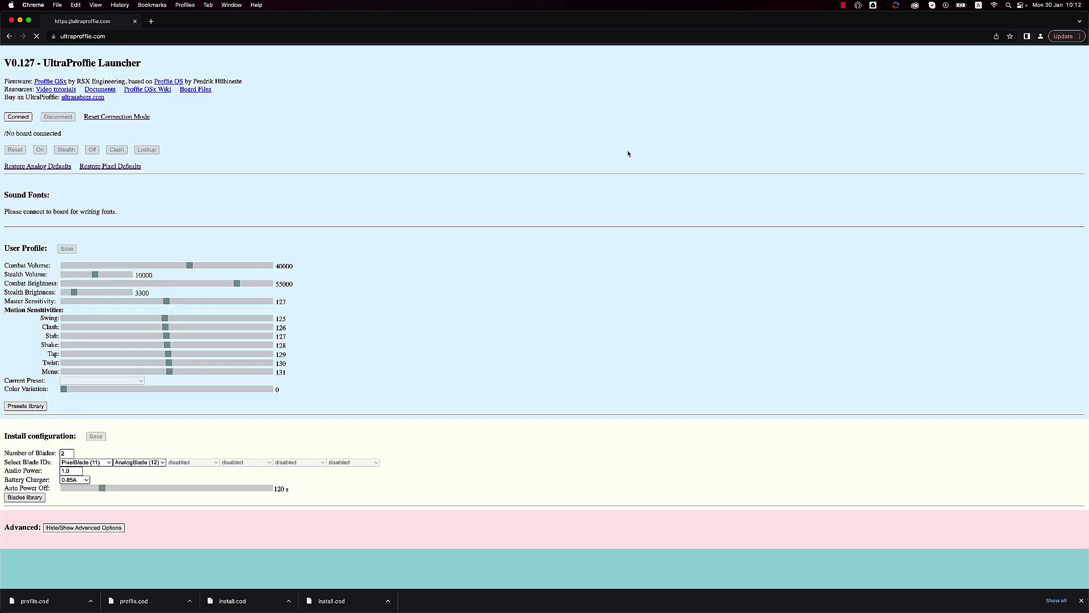
left_click(17, 118)
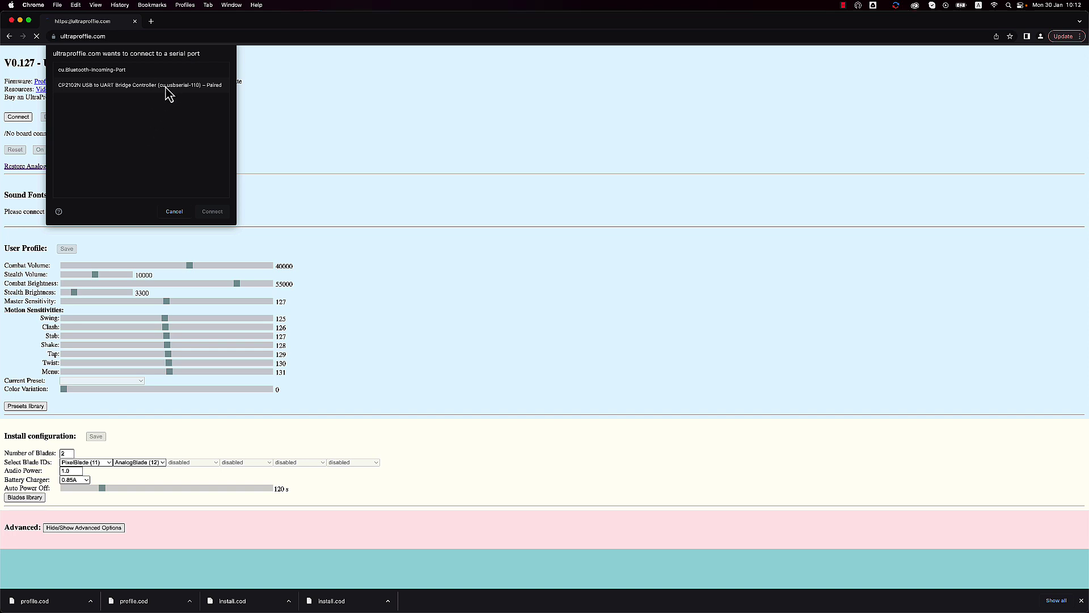
left_click(169, 85)
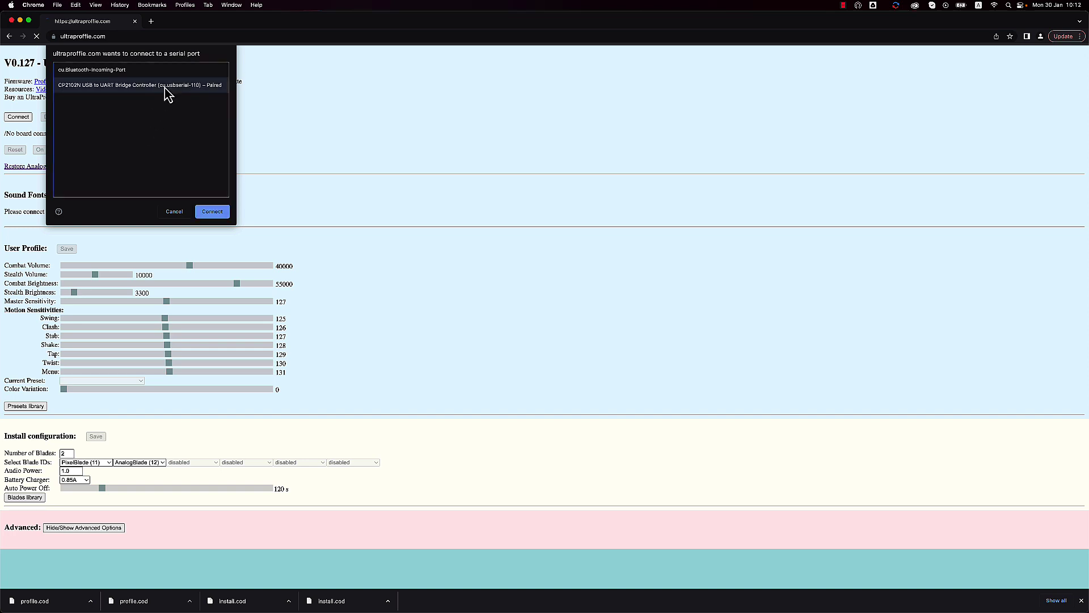
left_click(215, 217)
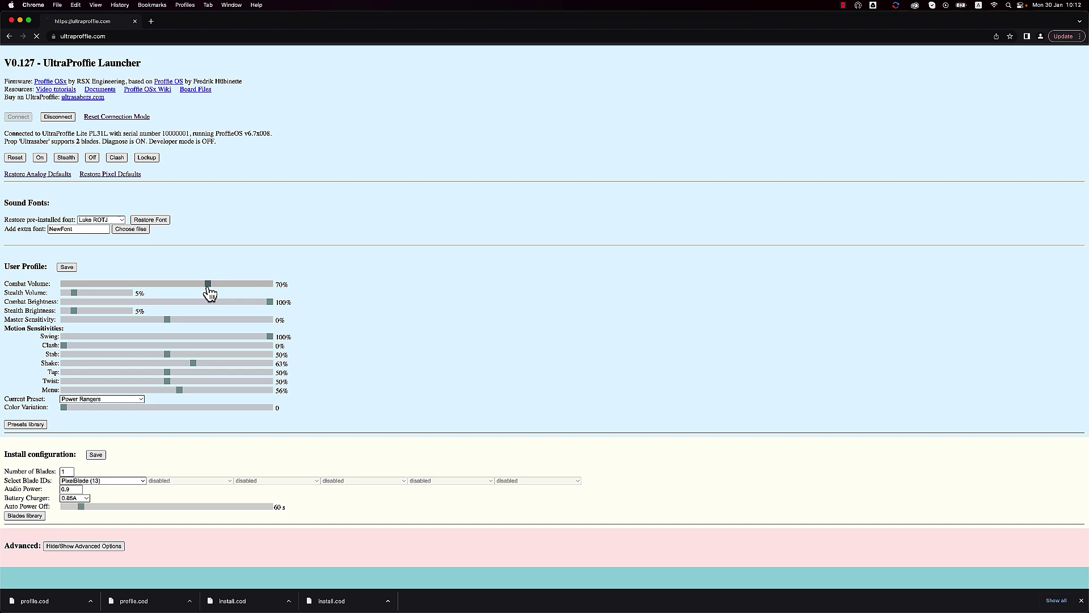
- Set the Combat Volume to 65% and trigger the board's Stealth mode
mouse_move(208, 285)
left_mouse_down()
mouse_move(275, 288)
mouse_move(88, 289)
mouse_move(200, 291)
left_mouse_up()
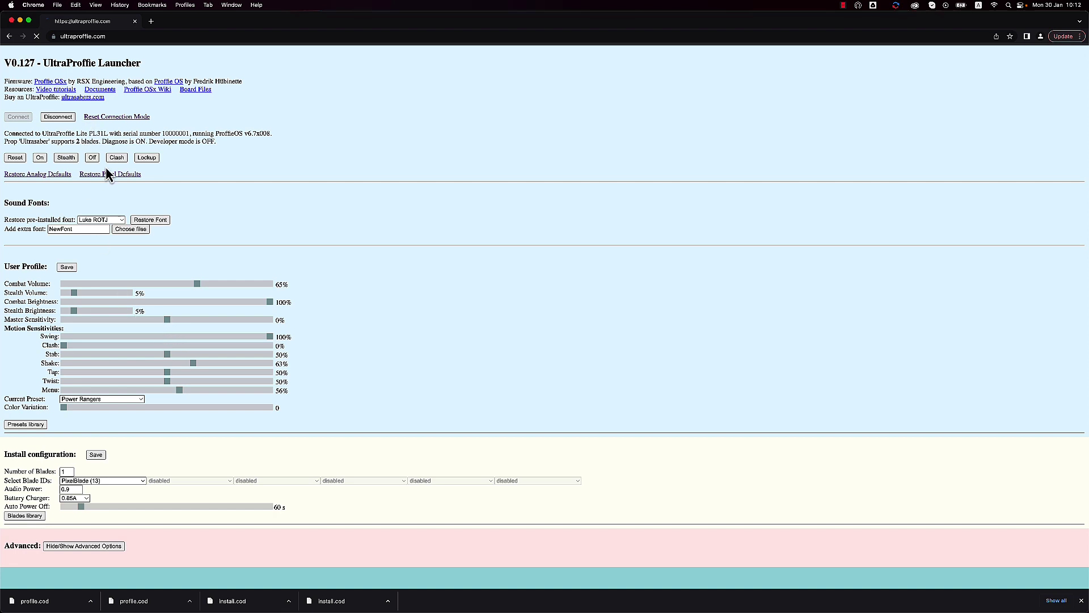
left_click(66, 158)
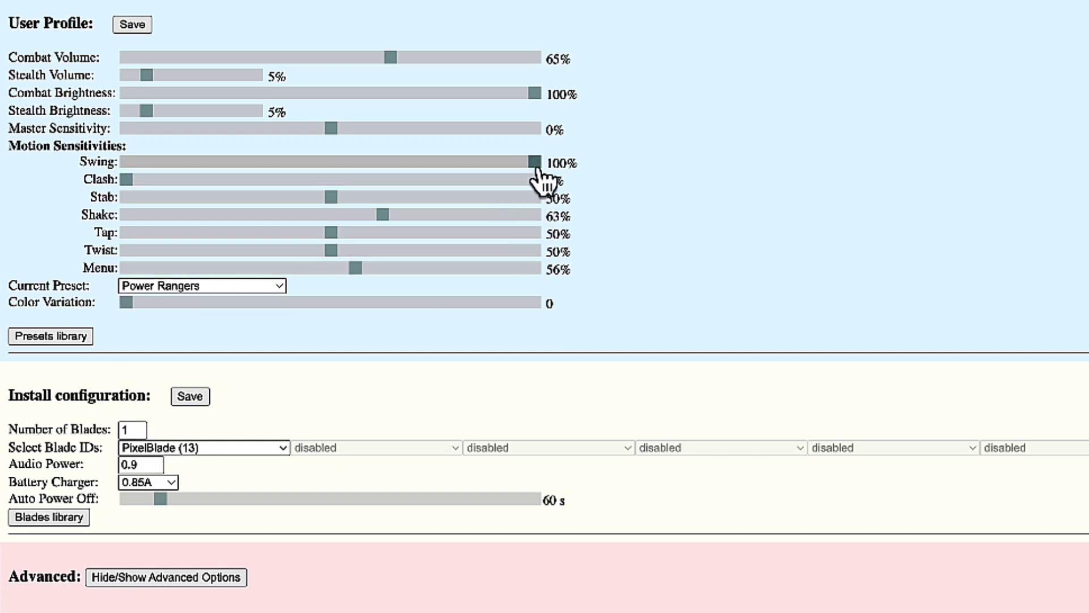
- Set the Swing motion sensitivity to 60% and Clash to 51%, and save the user profile
left_click_drag(536, 167, 372, 164)
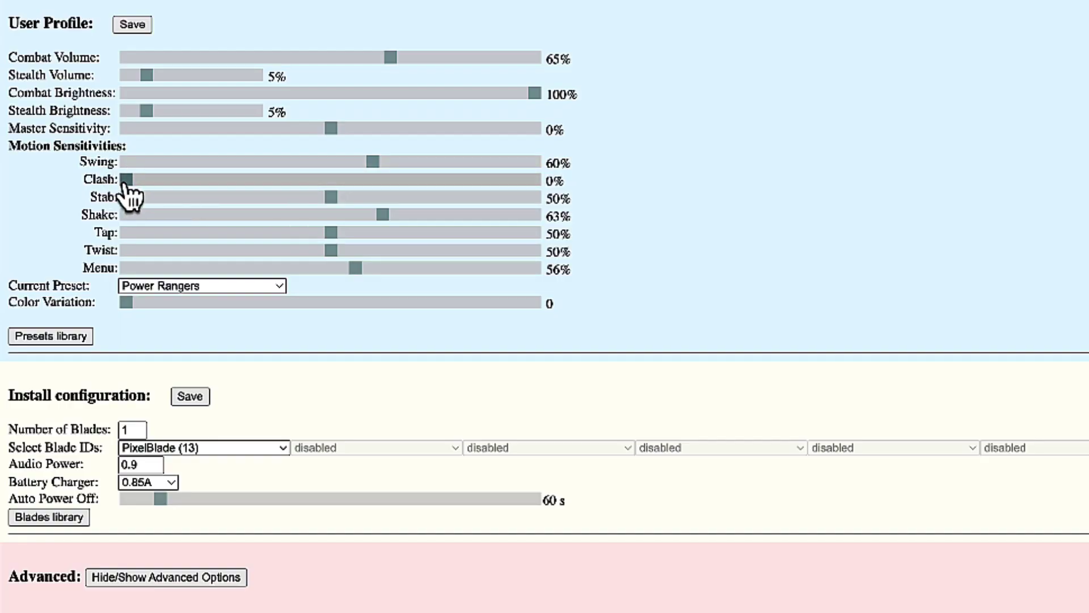
left_click_drag(127, 180, 335, 181)
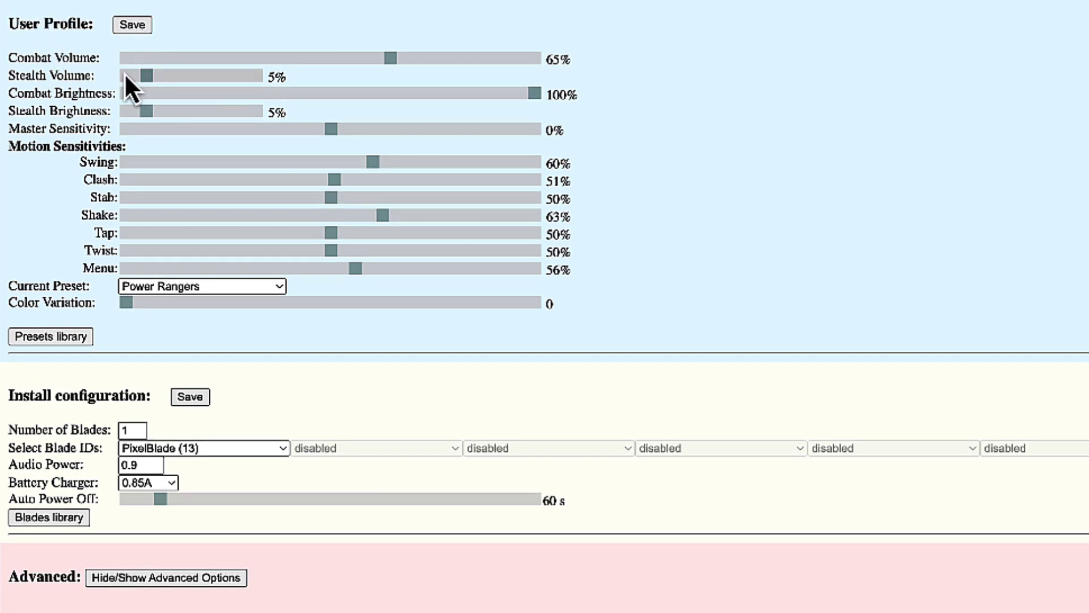
left_click(134, 27)
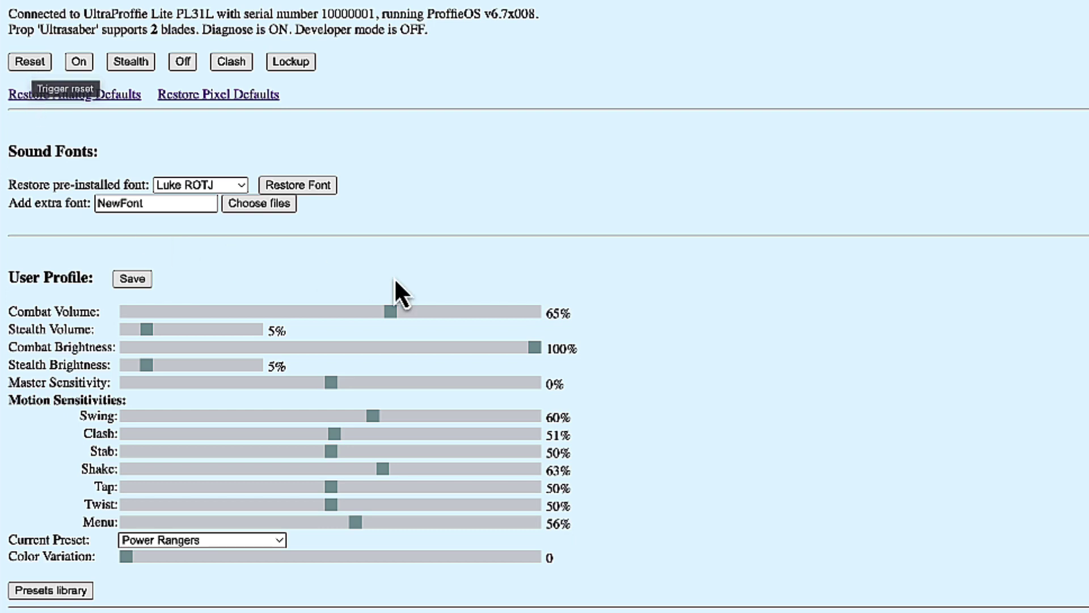
- Examine the Audio Power setting and the available Battery Charger options in the install configuration
scroll(400, 284, "down", 2)
scroll(395, 267, "down", 4)
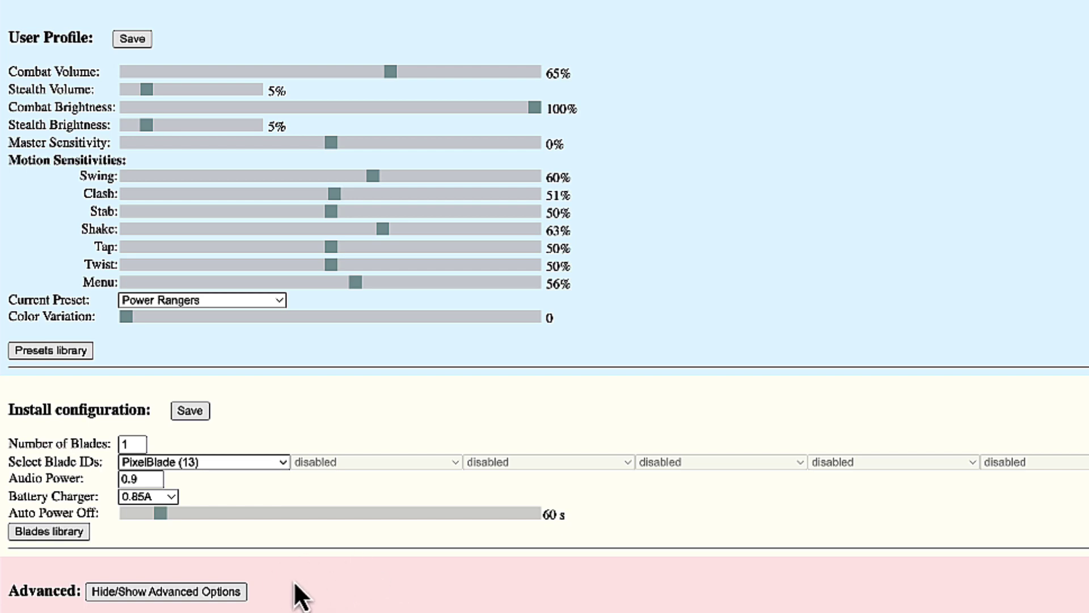
left_click(145, 478)
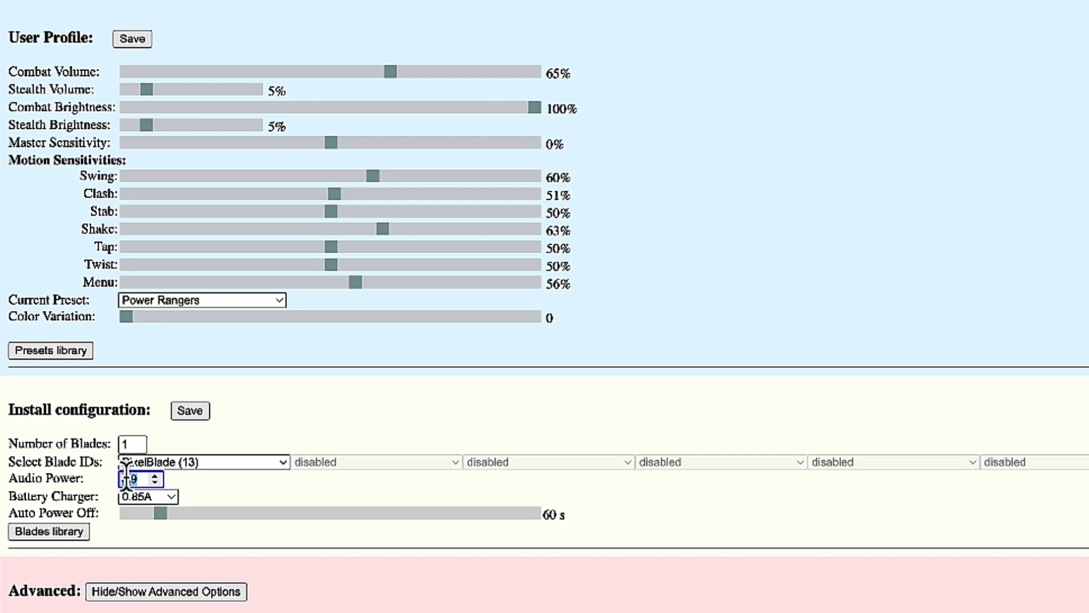
left_click(147, 479)
left_click(169, 498)
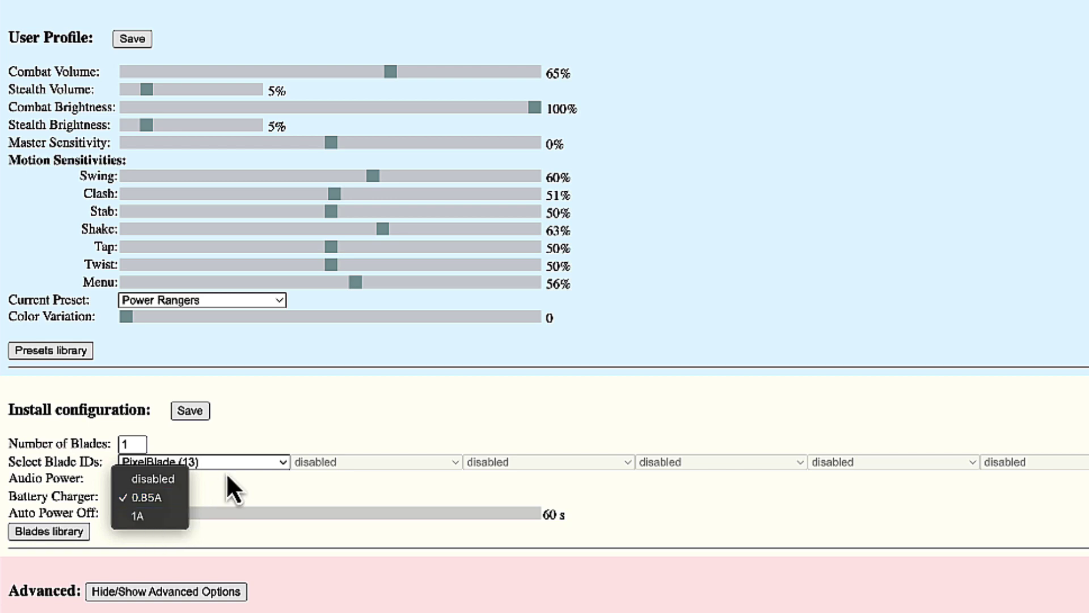
left_click(267, 419)
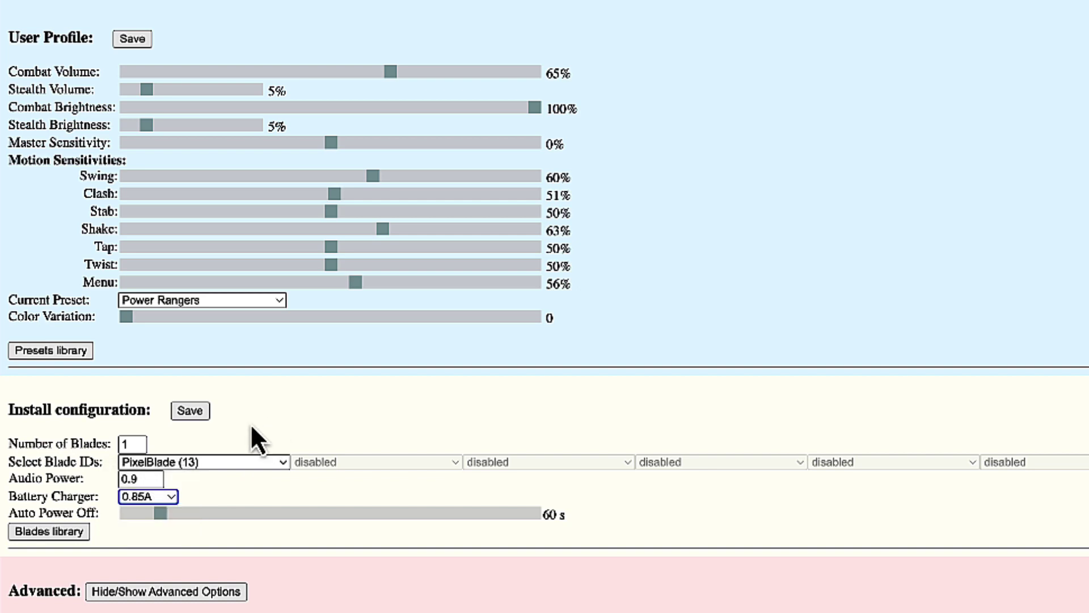
- Set Auto Power Off to 120 s in the install configuration
left_click(160, 515)
left_click_drag(160, 518, 202, 518)
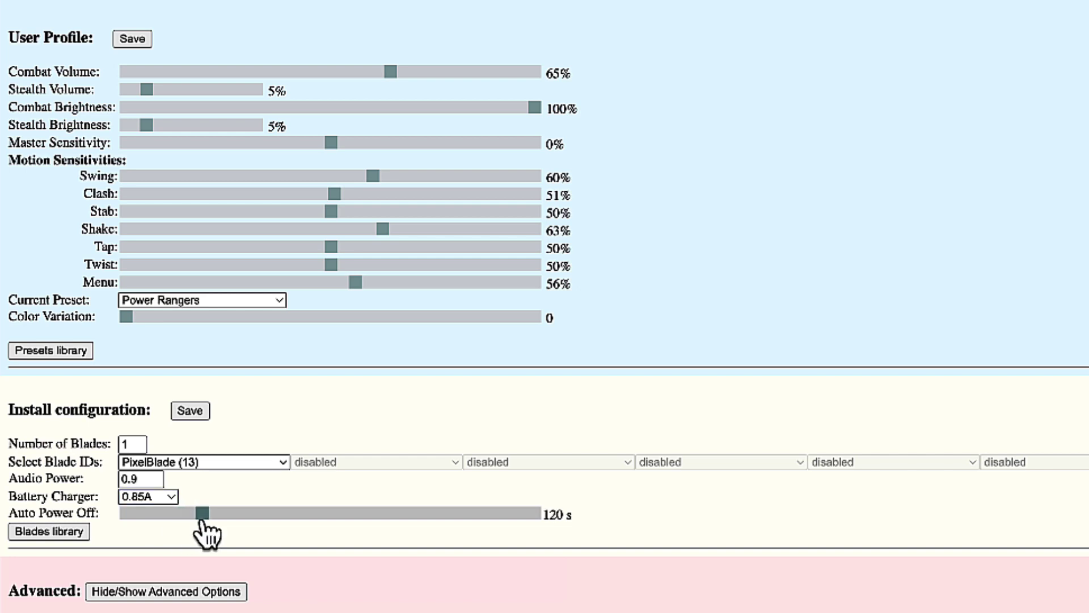
left_click(174, 570)
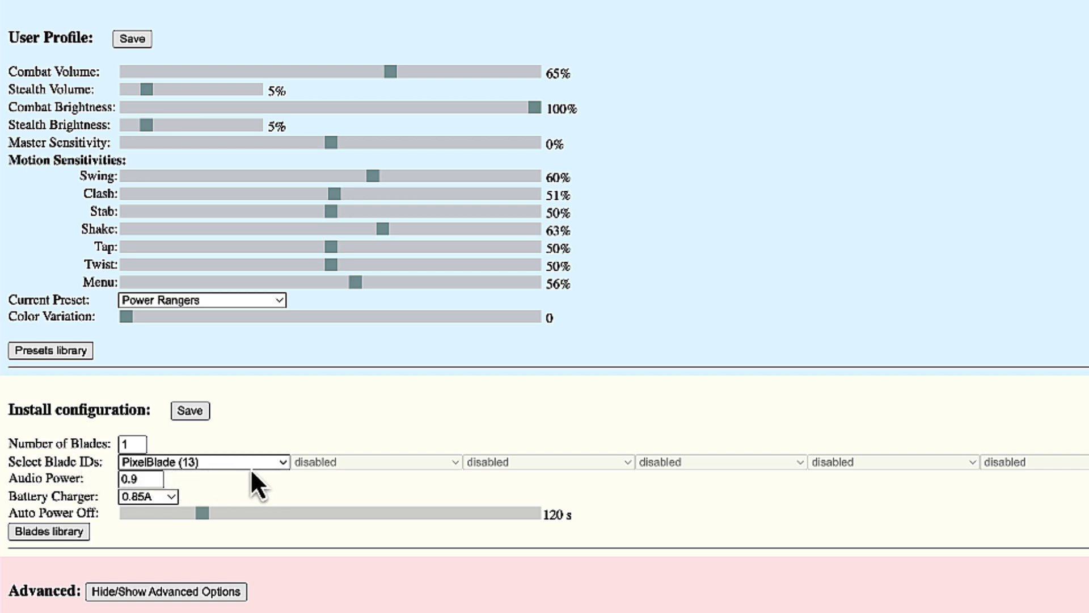
- Set the Number of Blades to 2 and check which blade IDs are available for the second blade
left_click(141, 442)
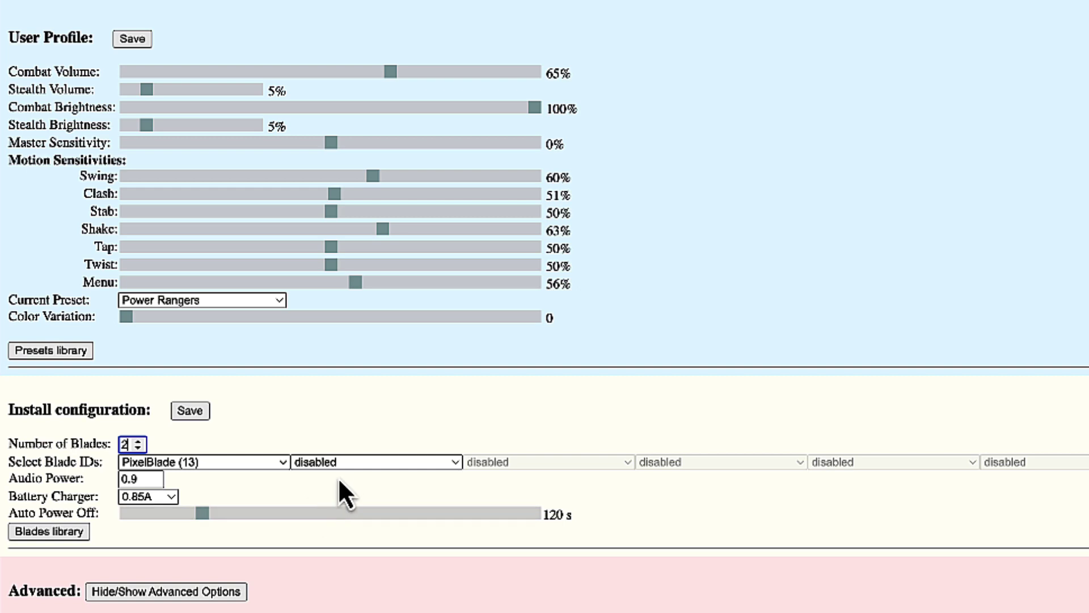
left_click(400, 462)
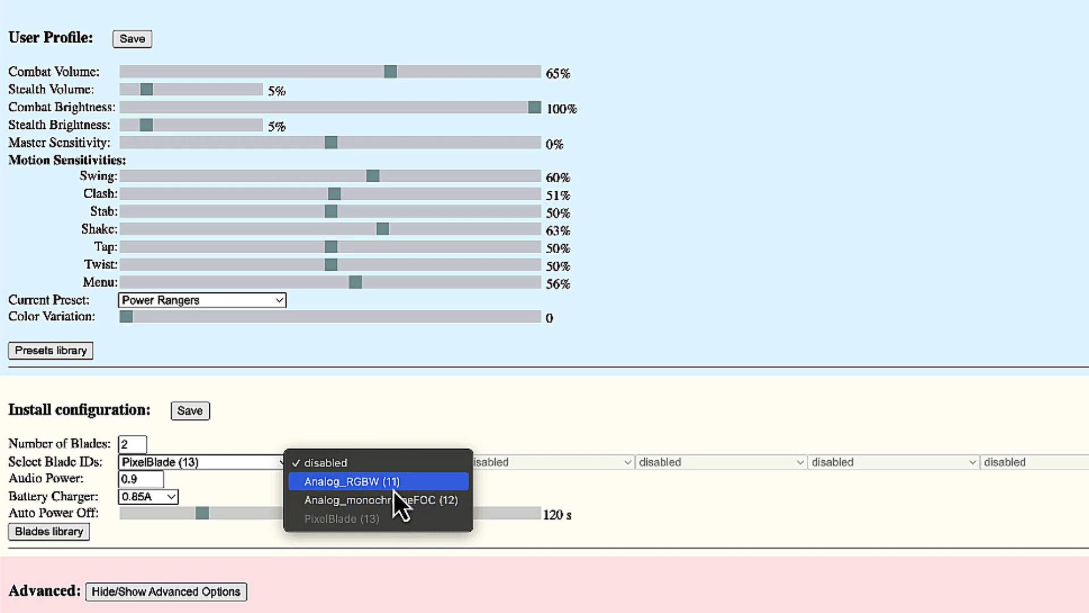
left_click(206, 443)
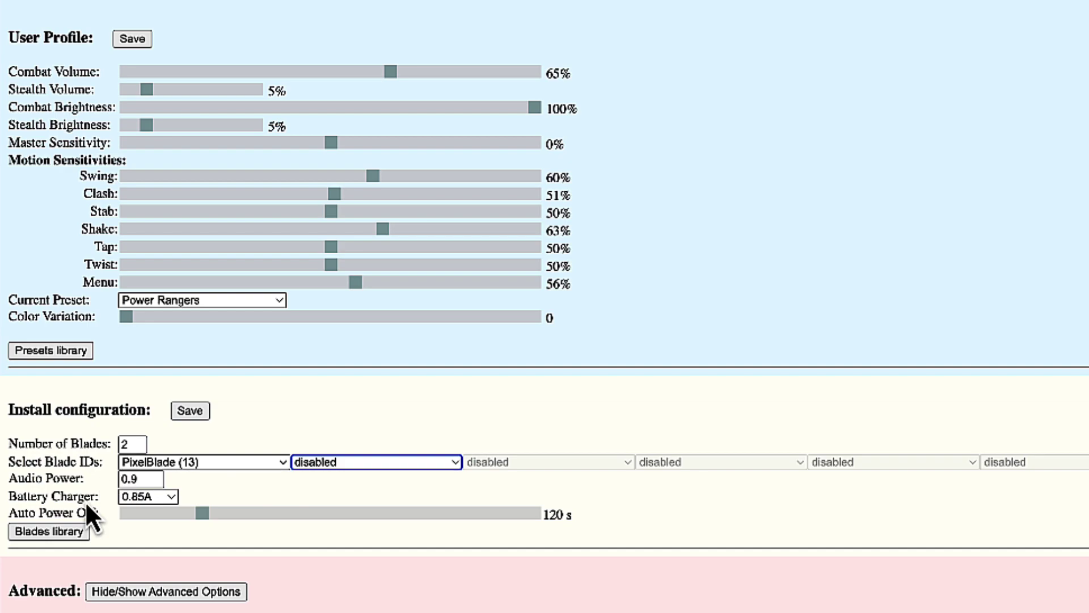
- Open the blades library and add a new analog blade to it
left_click(54, 532)
key("ctrl+minus")
key("ctrl+minus")
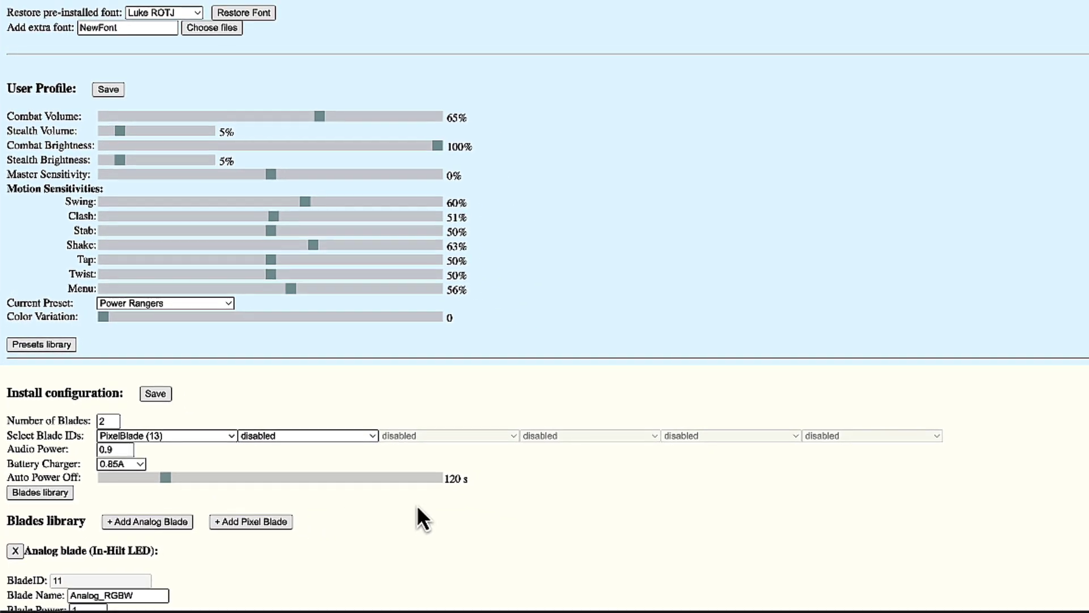
scroll(417, 505, "down", 4)
scroll(417, 506, "down", 5)
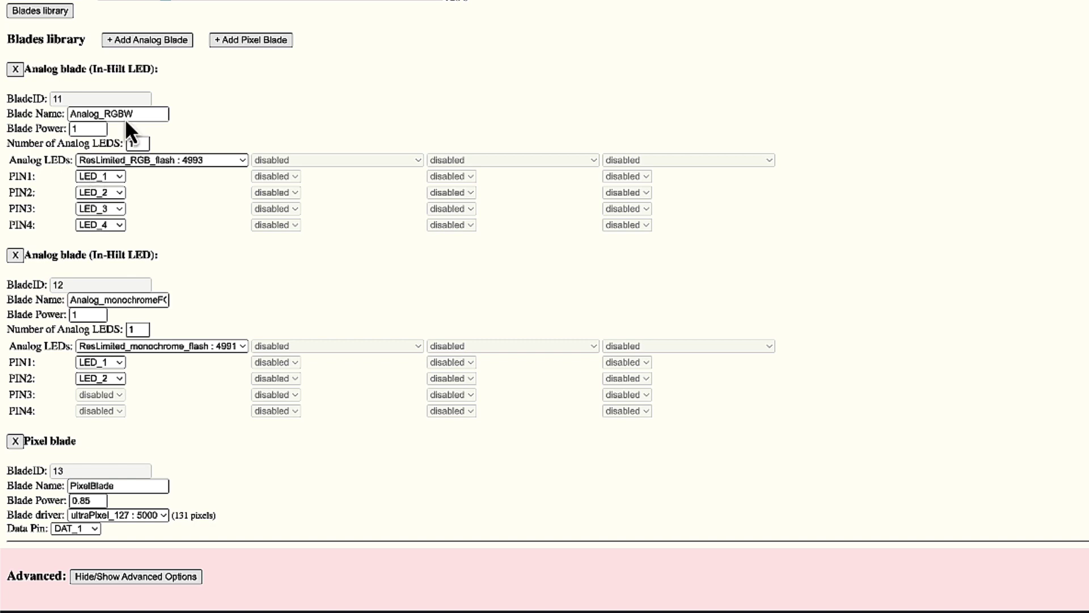
left_click(162, 45)
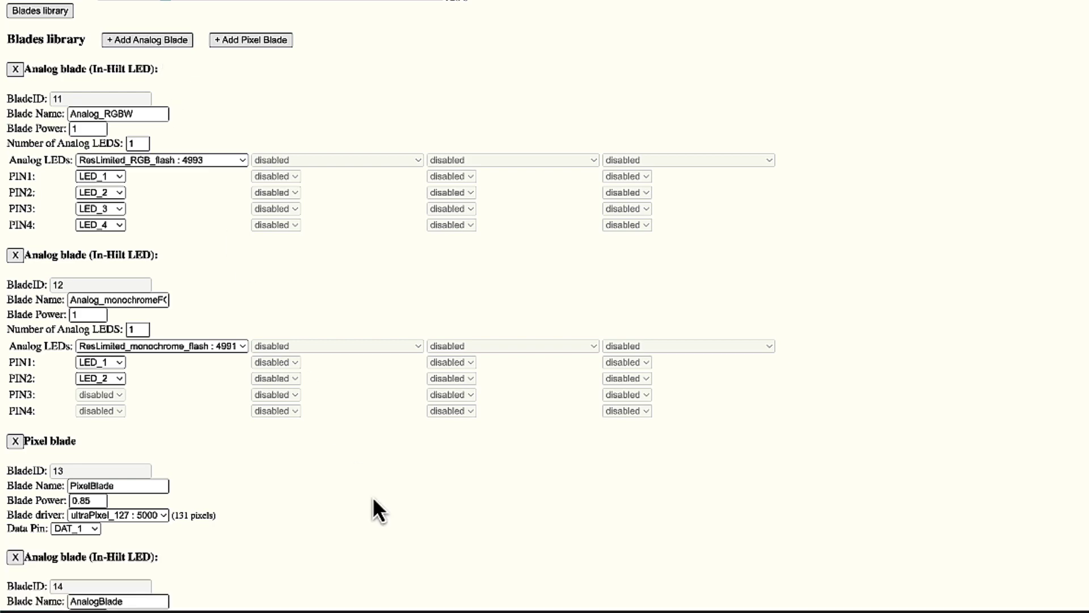
- Rename the newly added analog blade (BladeID 14) as Analog_RGB
scroll(374, 495, "down", 5)
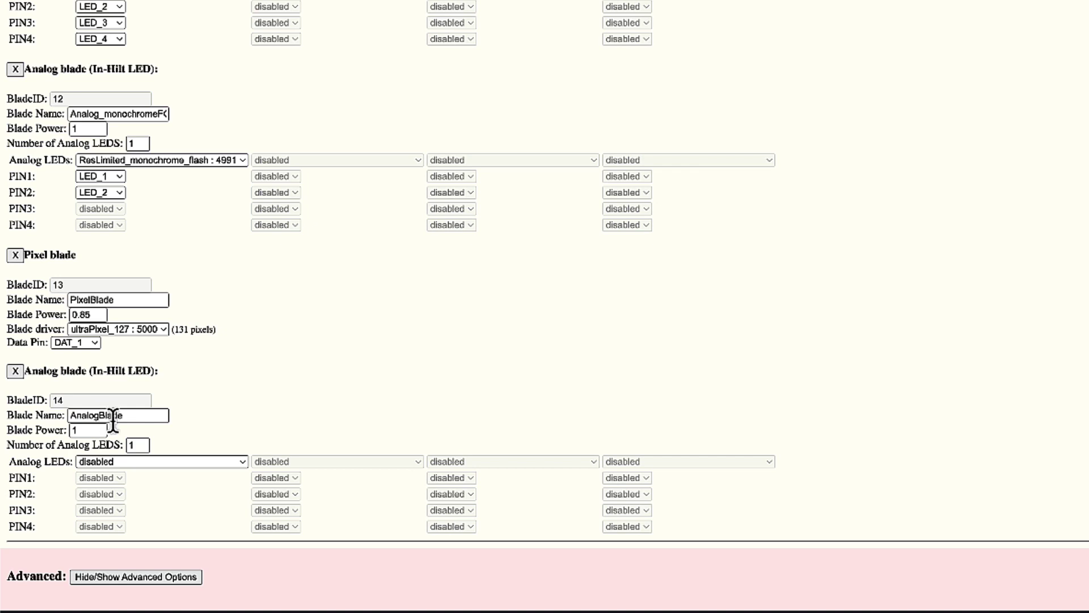
left_click(143, 418)
key("BackSpace")
key("BackSpace")
key("BackSpace")
key("BackSpace")
key("BackSpace")
type("_RGB")
left_click(80, 431)
- Assign the ResLimited_RGB : 4992 LED to the Analog_RGB blade's first analog LED
left_click(123, 462)
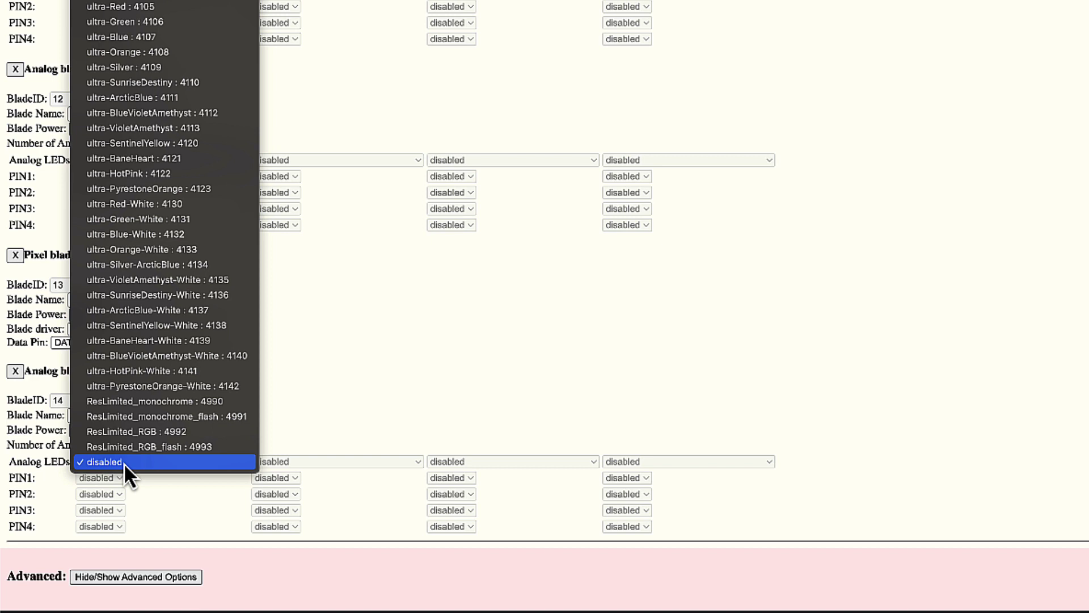
left_click(152, 278)
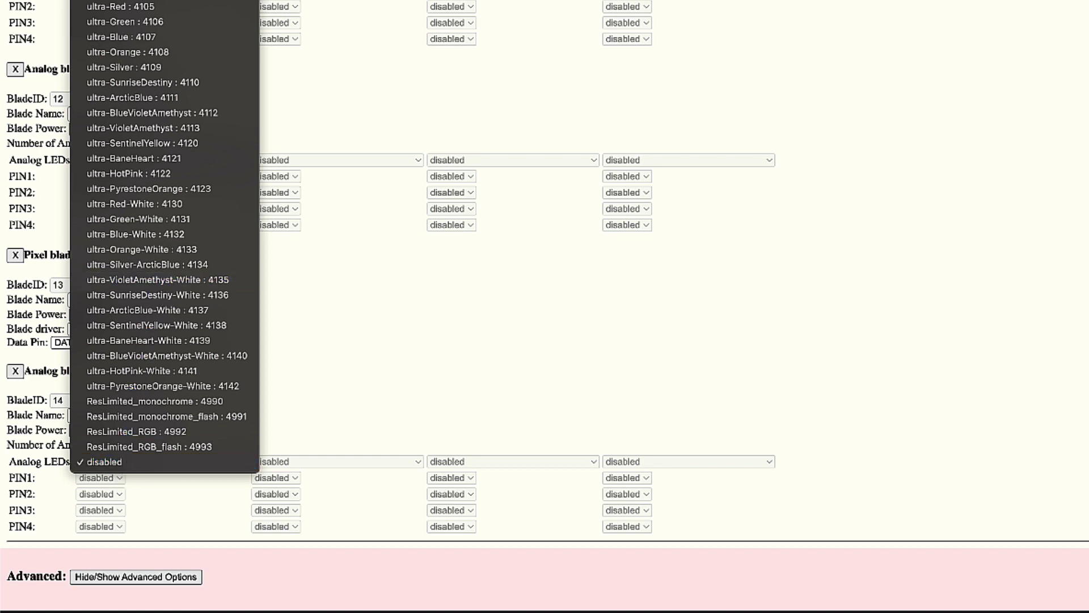
left_click(144, 432)
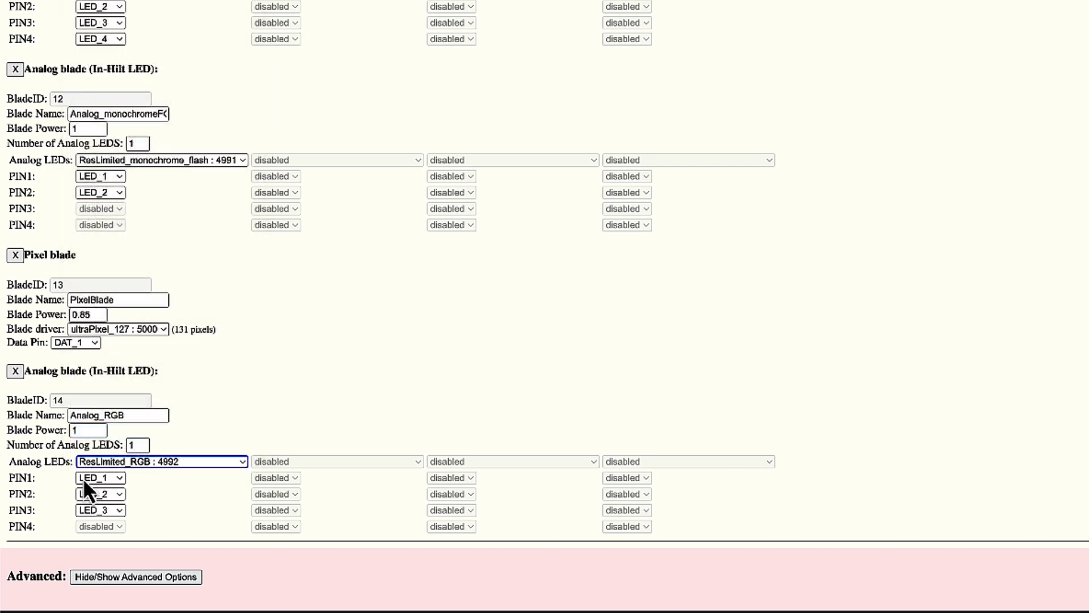
- Select Analog_RGB (14) as the second blade ID, collapse the blades library, and save the install configuration to the board
scroll(103, 496, "up", 1)
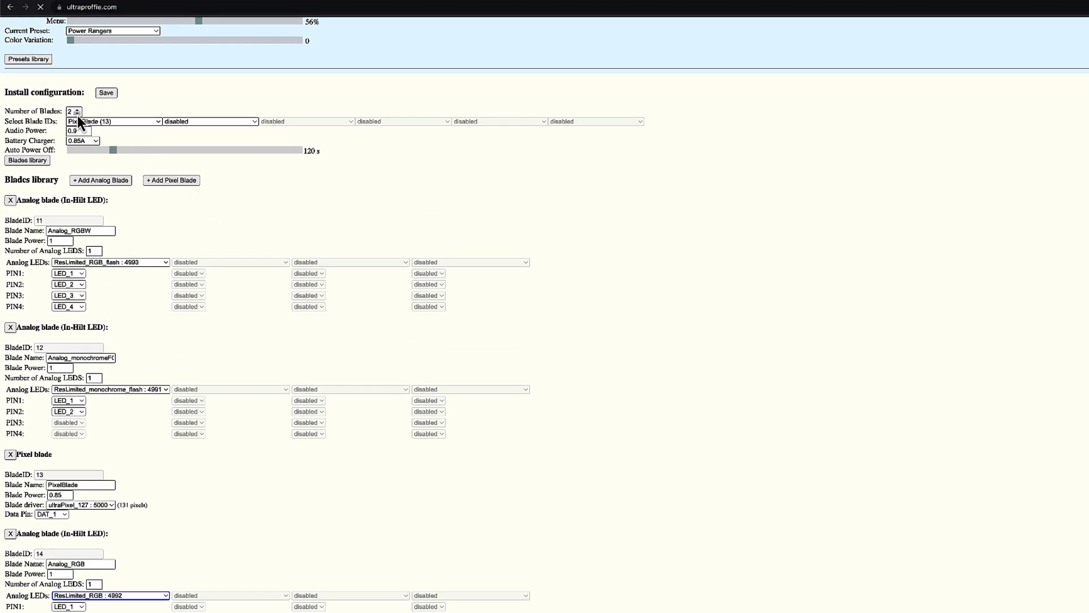
left_click(197, 122)
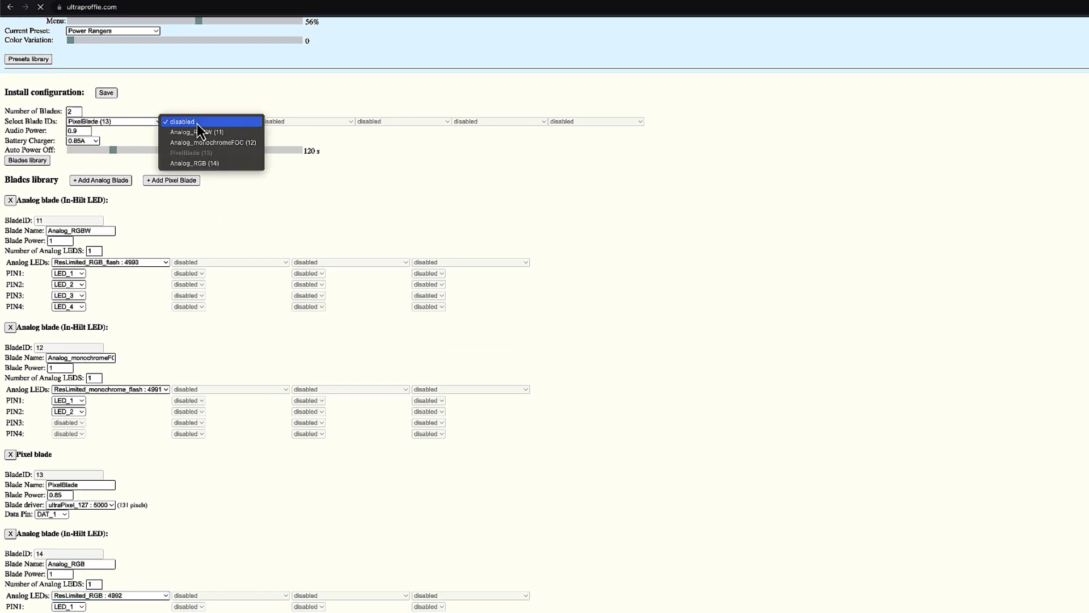
left_click(192, 164)
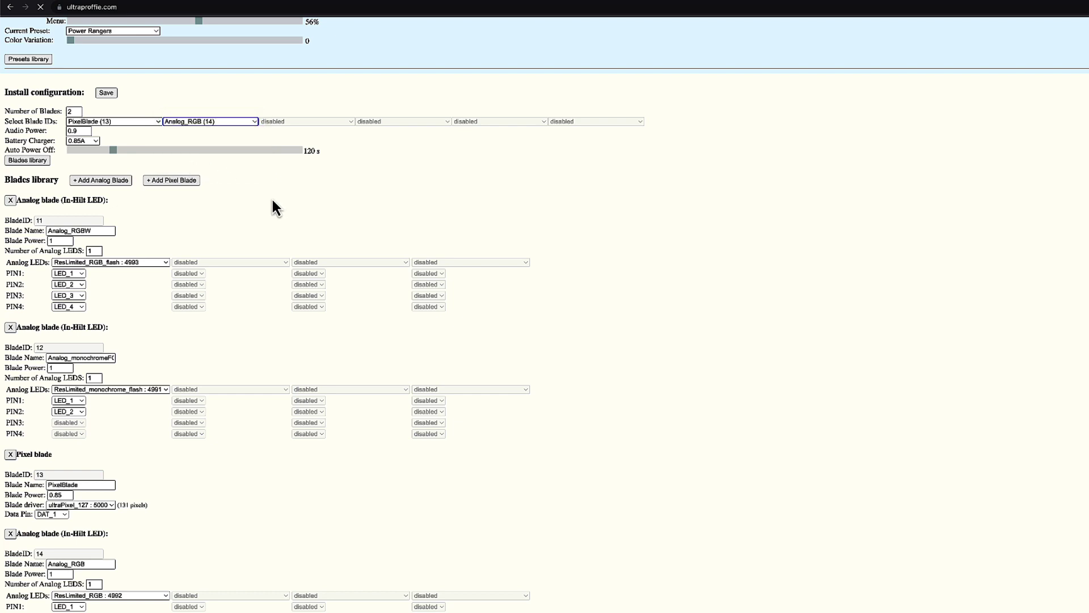
left_click(8, 161)
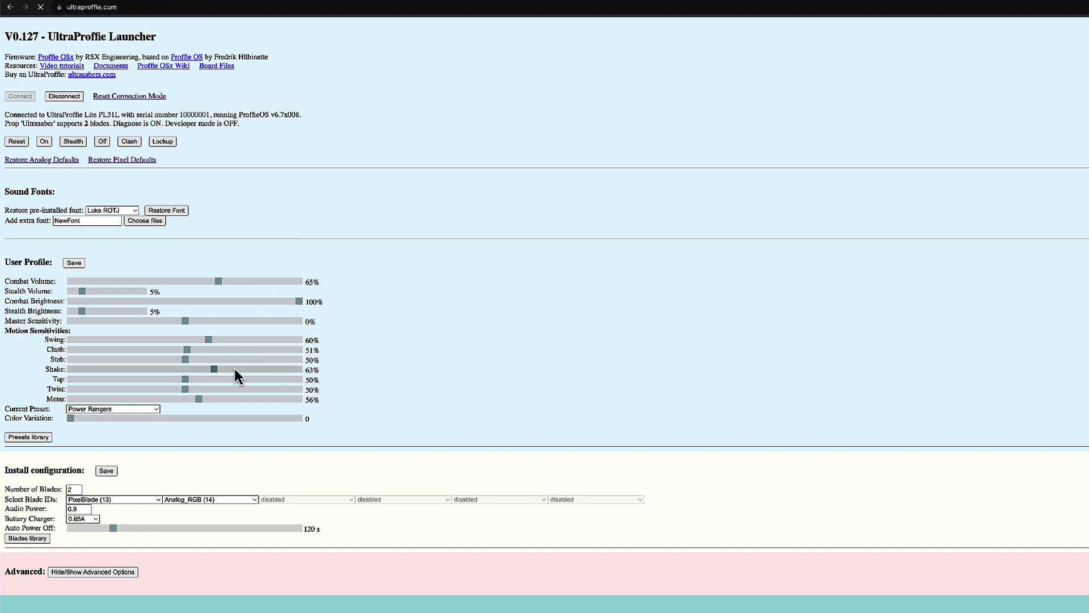
left_click(107, 473)
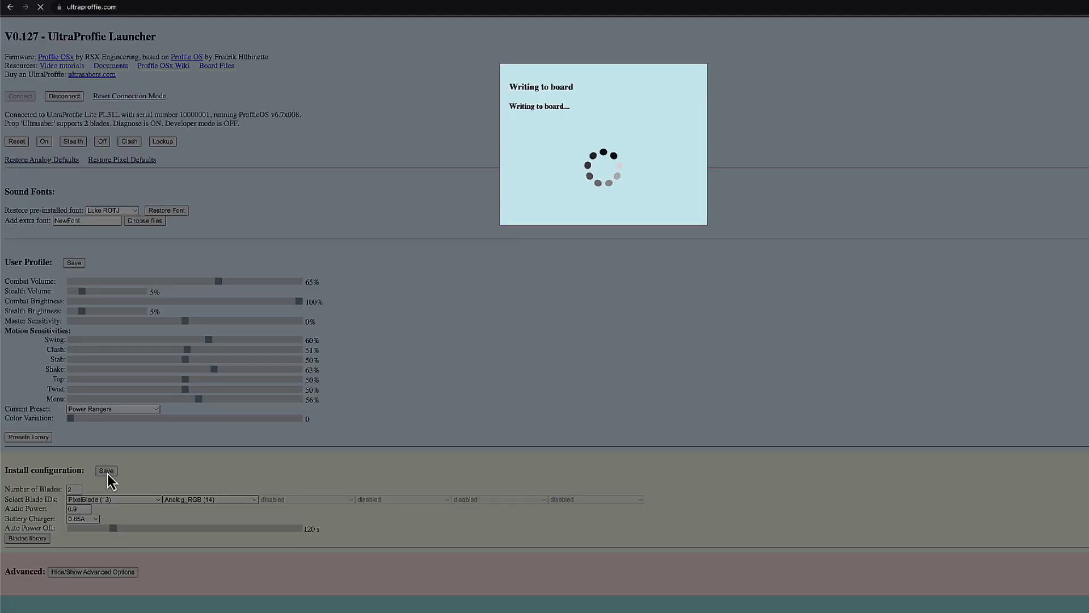